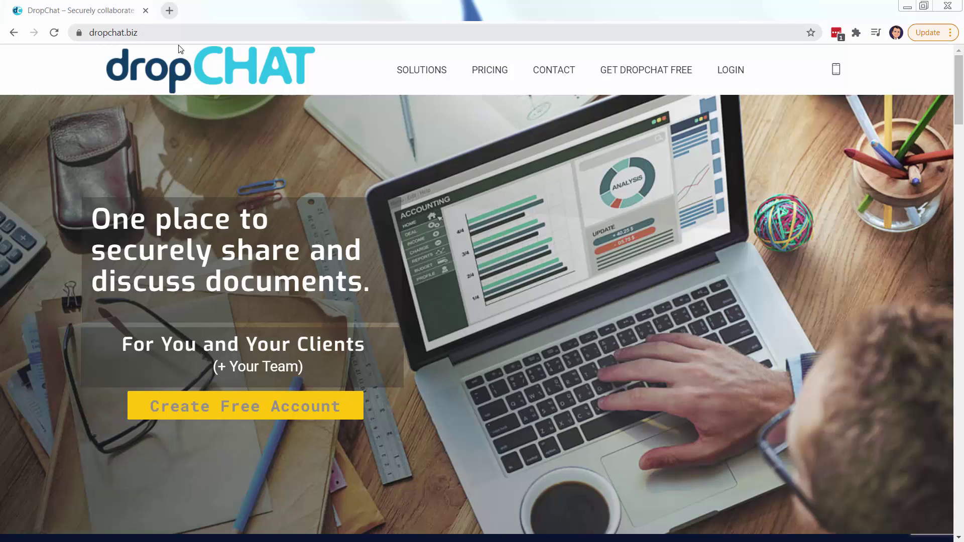
Start a free DropChat sign-up and enter the company name Laws CPA
left_click(659, 75)
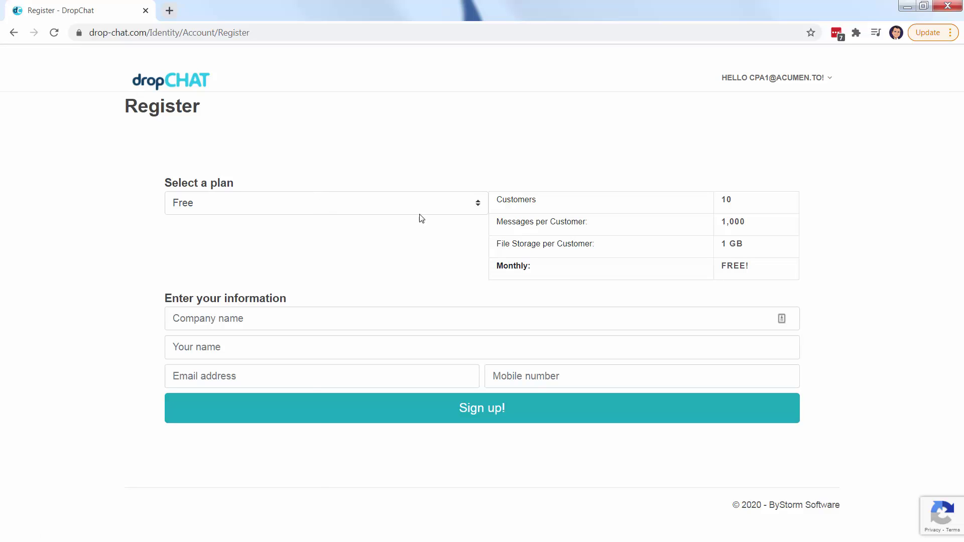
left_click(296, 318)
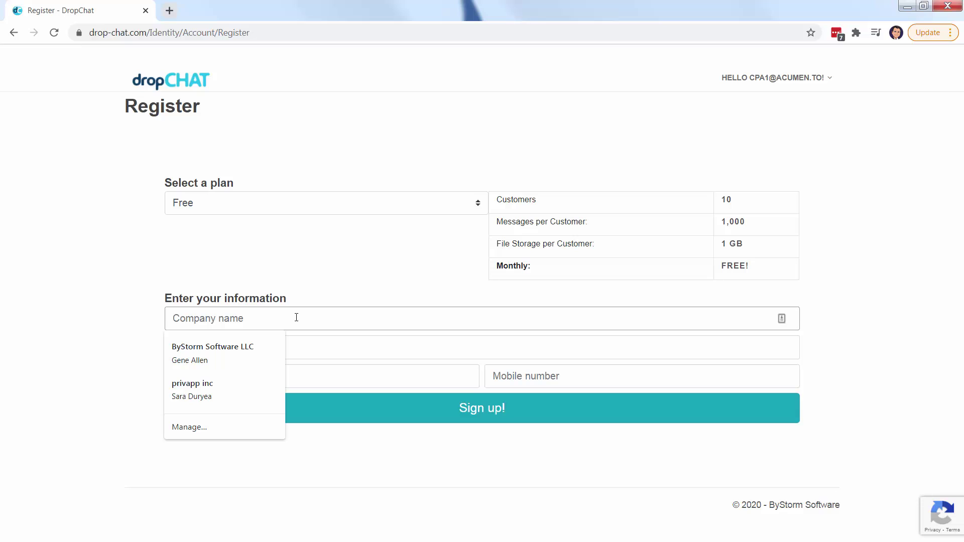
type("la")
key("Down")
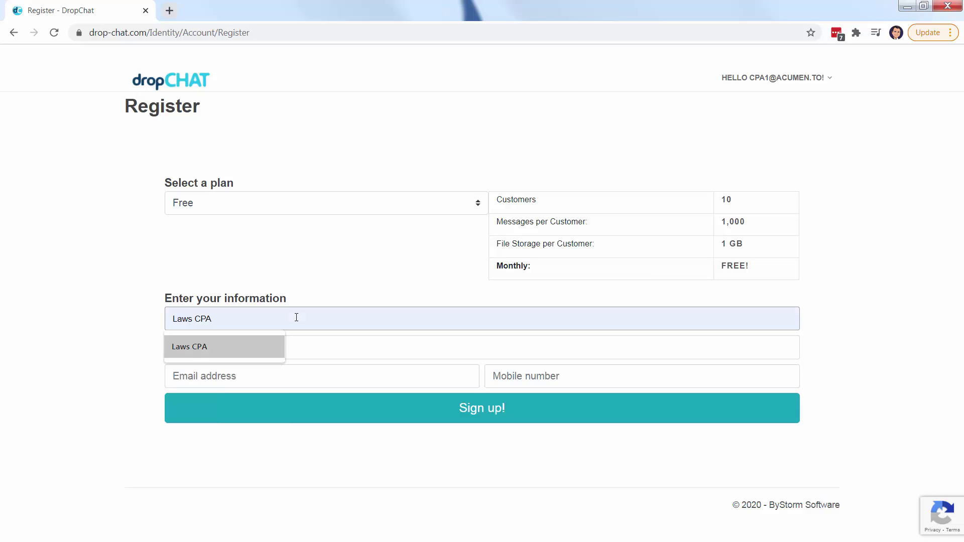
key("Tab")
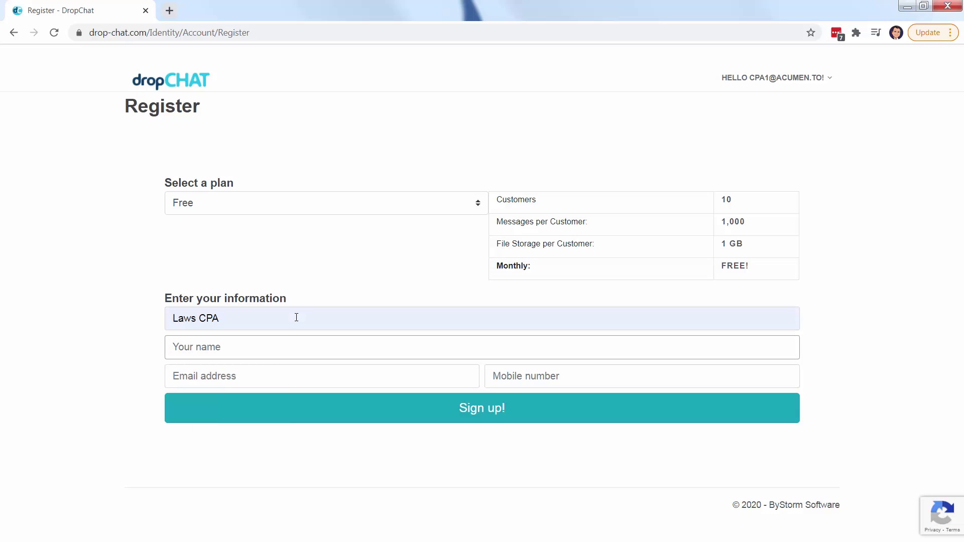
Fill in the owner's name, e-mail address and mobile number from saved suggestions
type("d")
key("Down")
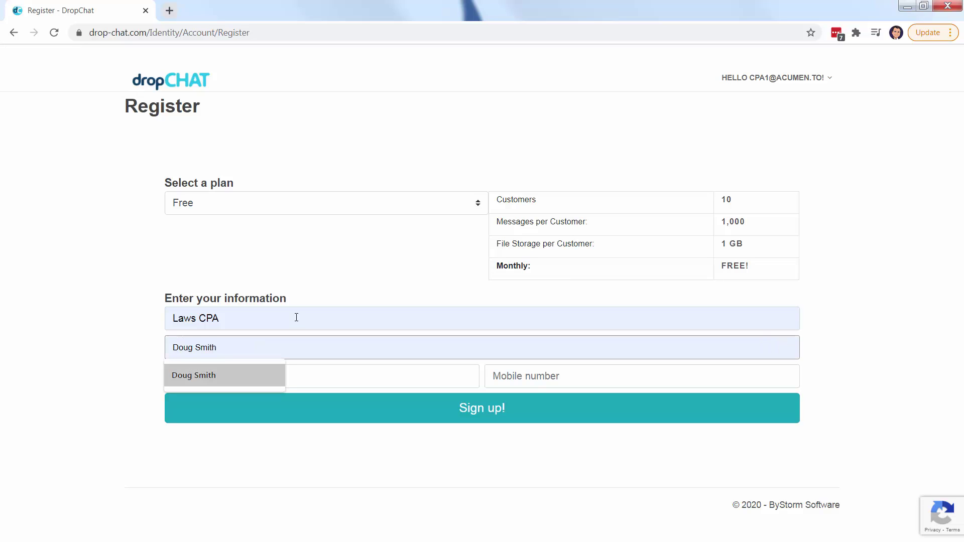
key("Tab")
type("cpa")
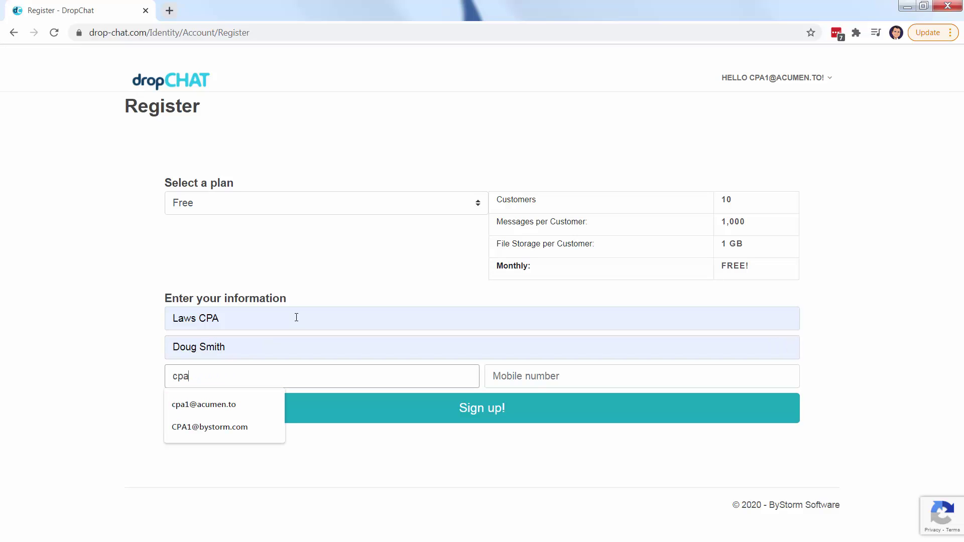
key("Down")
key("Tab")
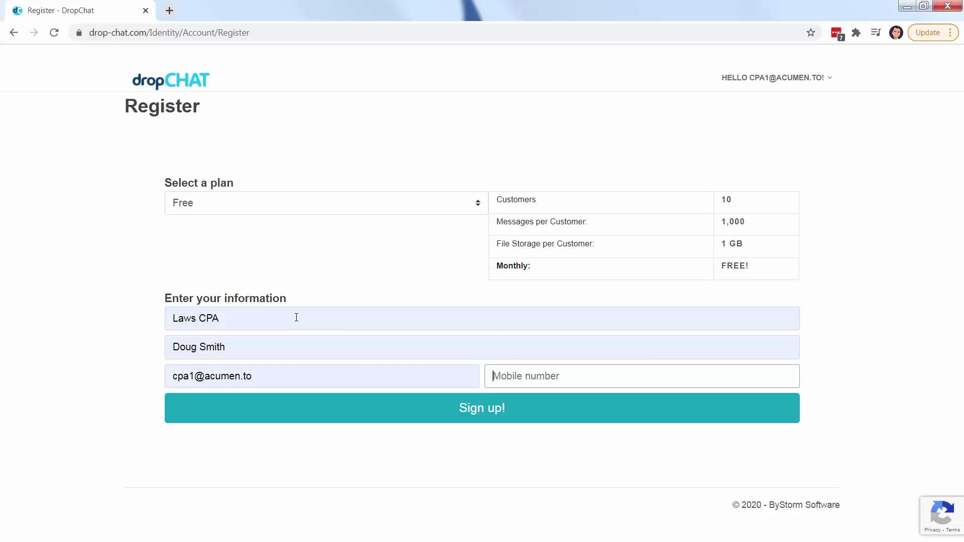
type("713")
key("Down")
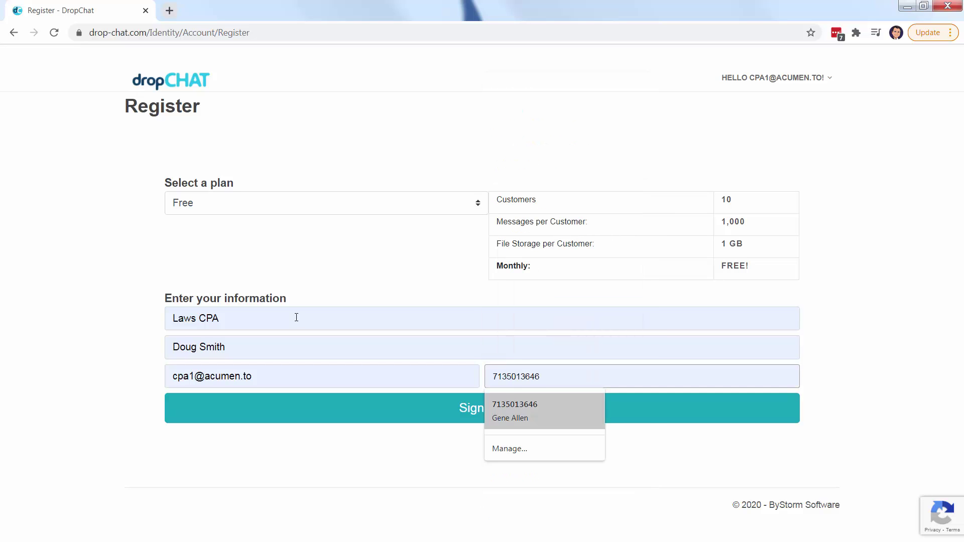
key("Tab")
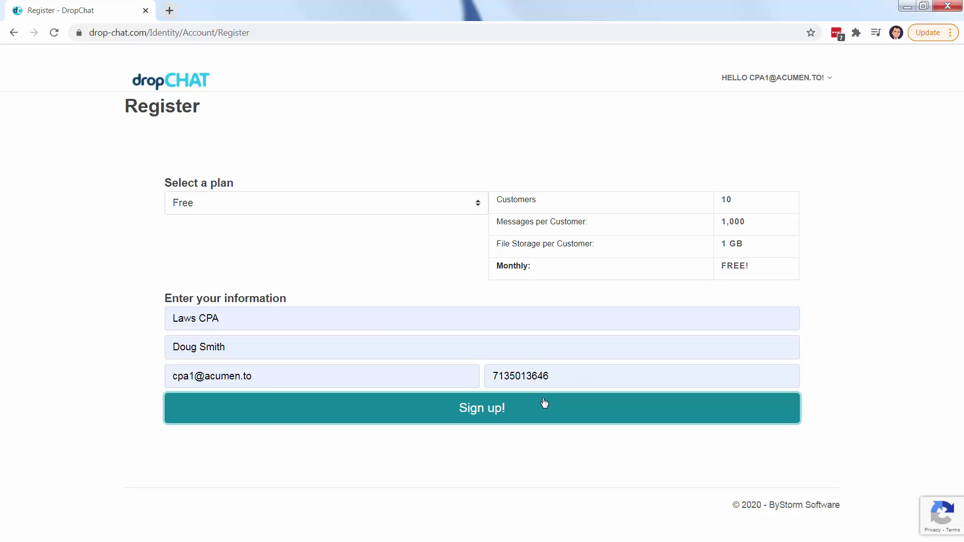
Submit the Laws CPA registration, review the owner's profile, then return to the dashboard
left_click(519, 420)
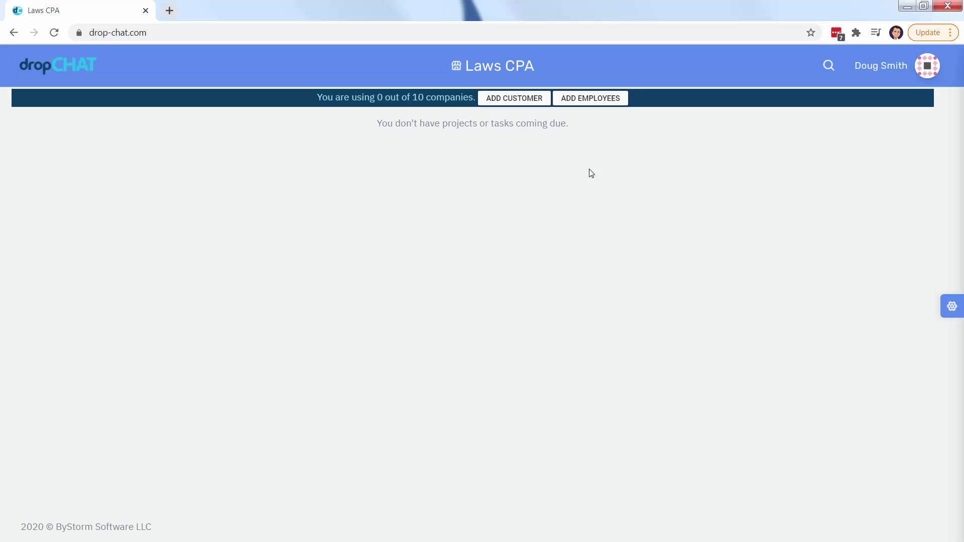
left_click(885, 75)
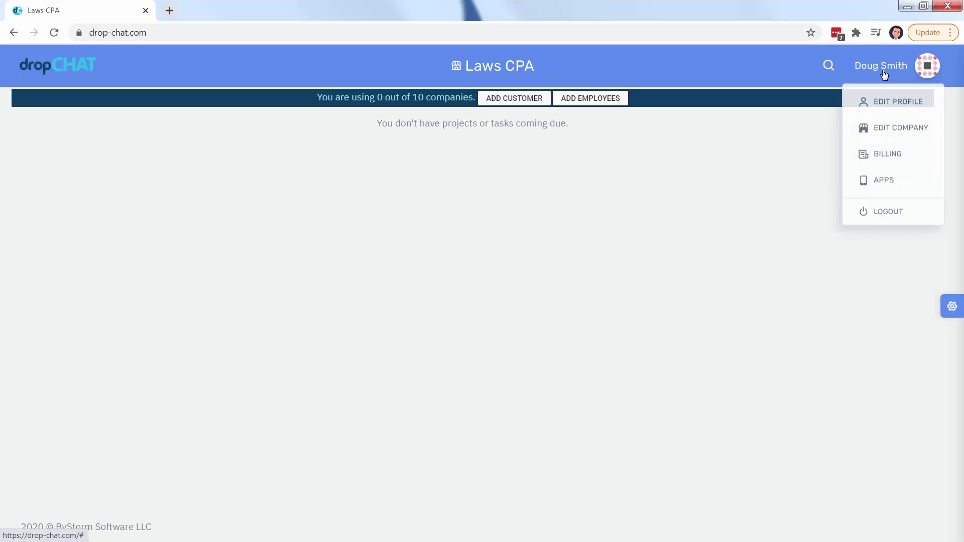
left_click(881, 105)
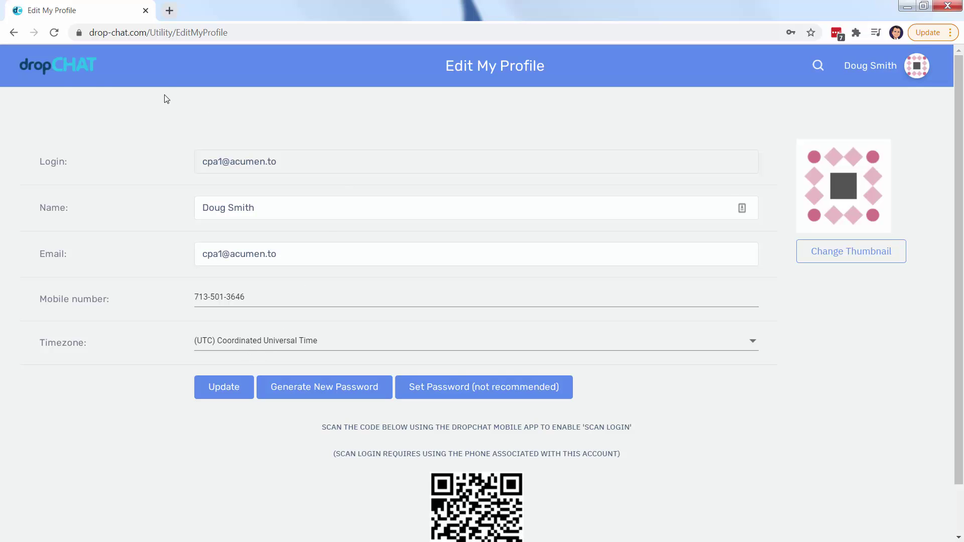
left_click(64, 74)
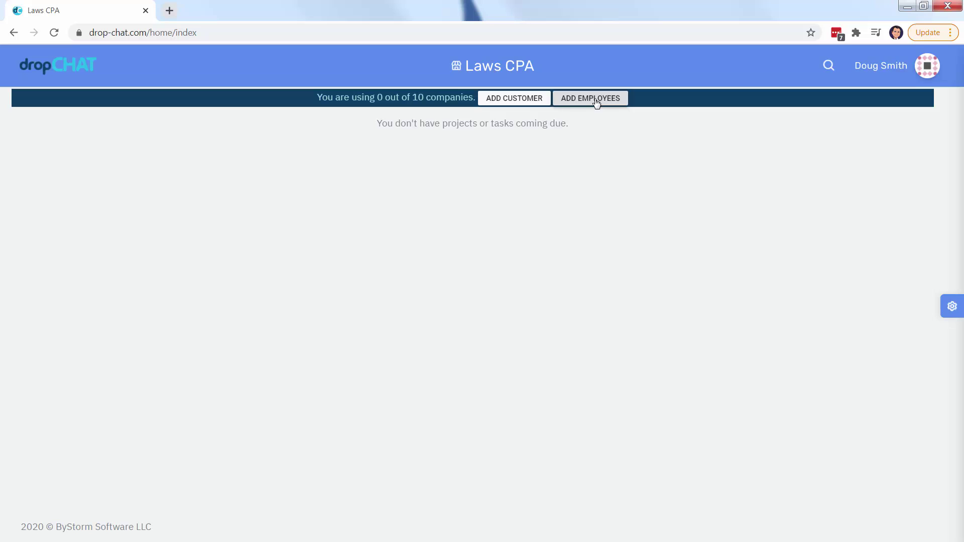
Add a new Laws CPA team member with saved name and e-mail, then return home
left_click(596, 103)
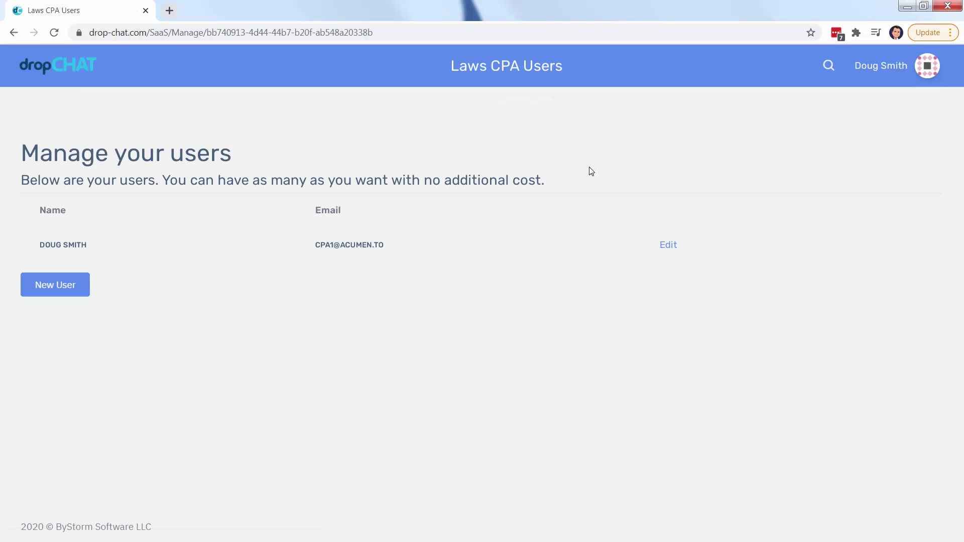
left_click(73, 288)
left_click(335, 159)
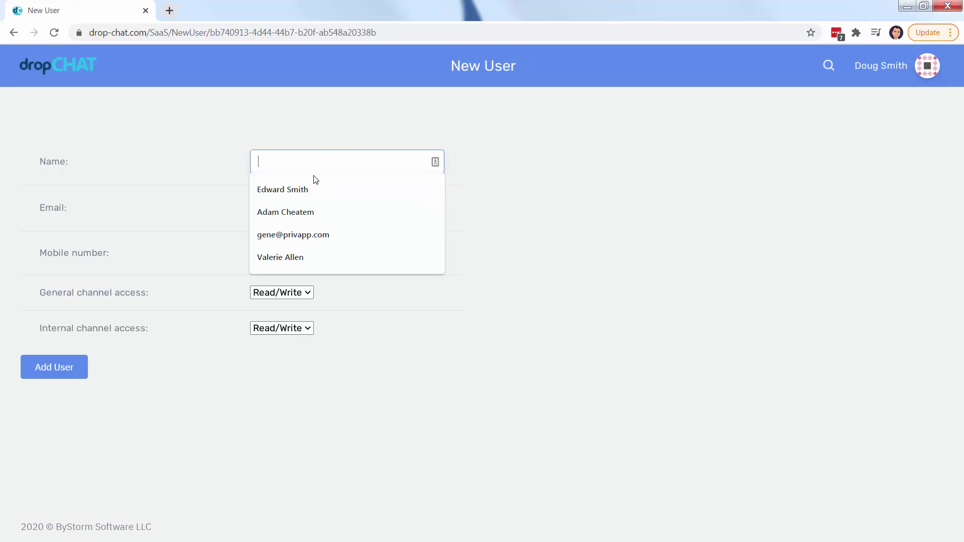
left_click(304, 189)
left_click(302, 201)
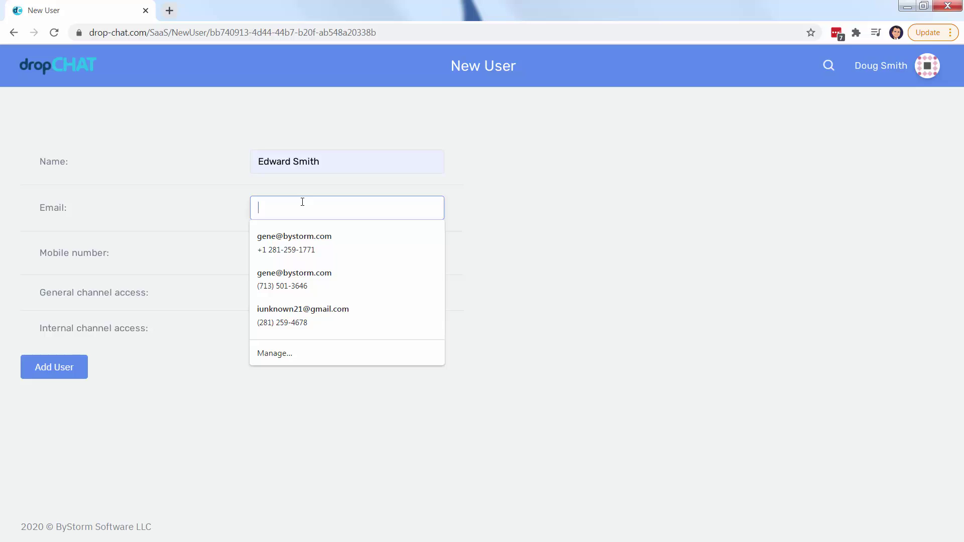
type("cpa2")
key("Down")
key("Return")
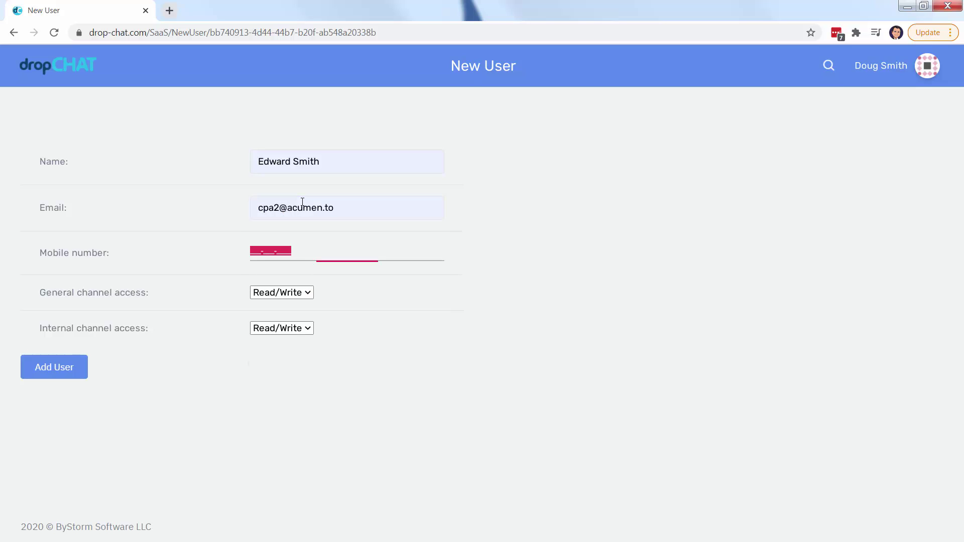
left_click(58, 370)
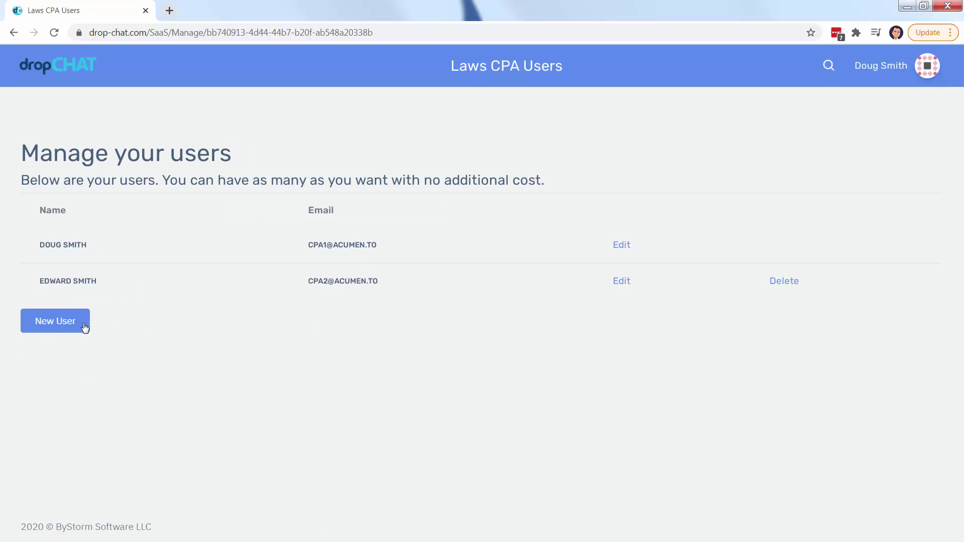
left_click(43, 66)
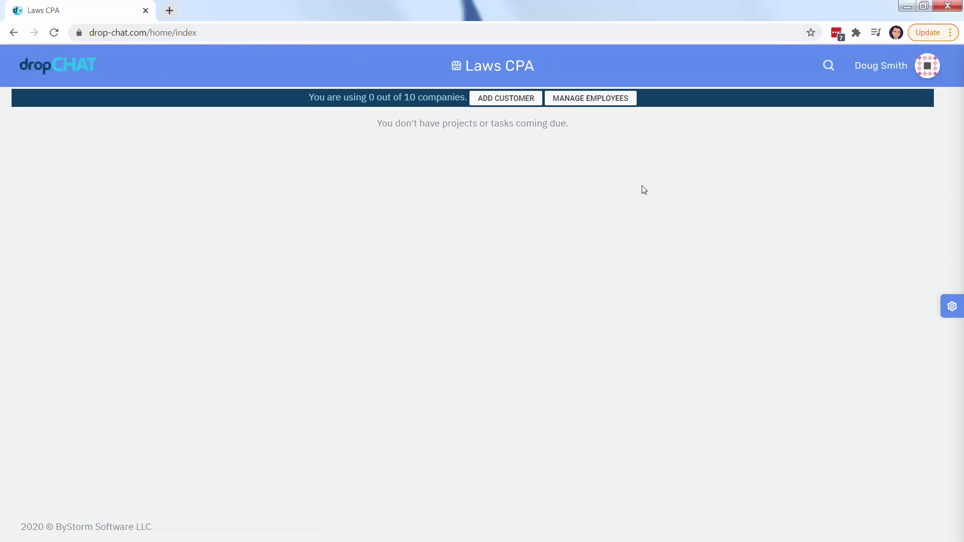
Start a new customer with company Dewey Cheatem and Howe and its contact's name
left_click(502, 100)
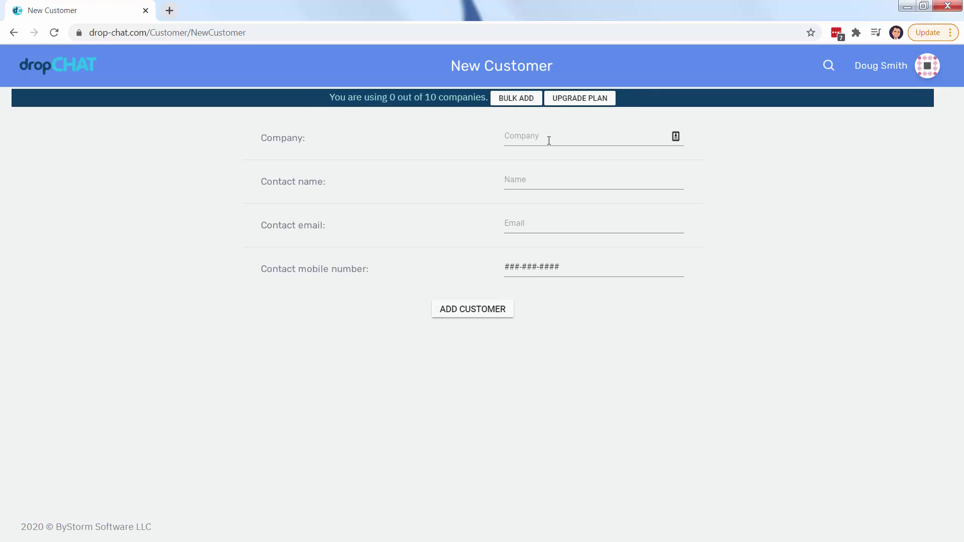
left_click(550, 138)
type("d")
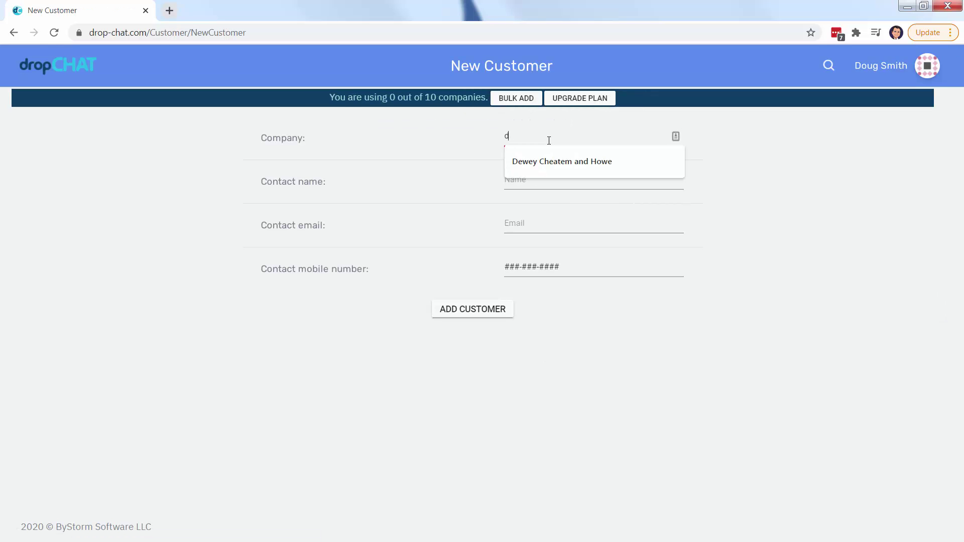
key("Down")
key("Tab")
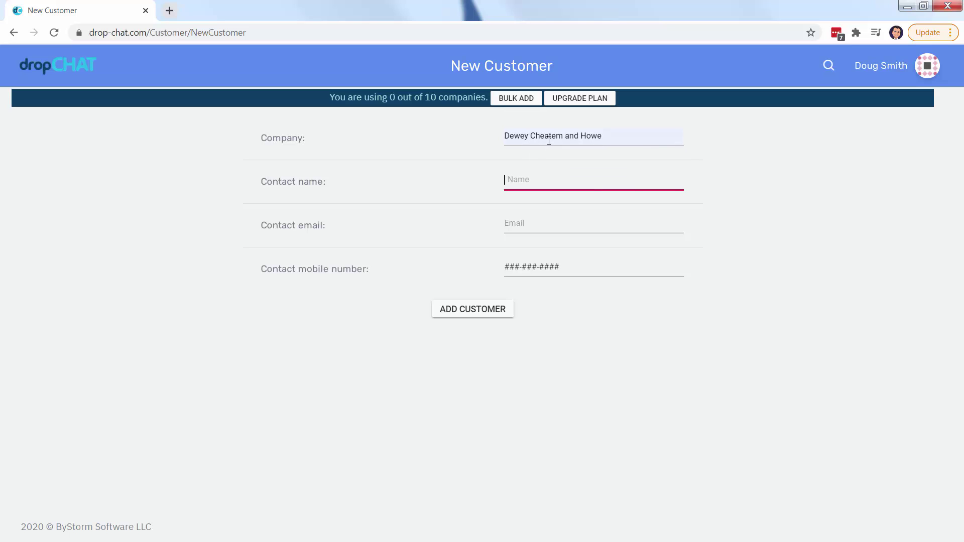
type("Ad")
key("Down")
key("Tab")
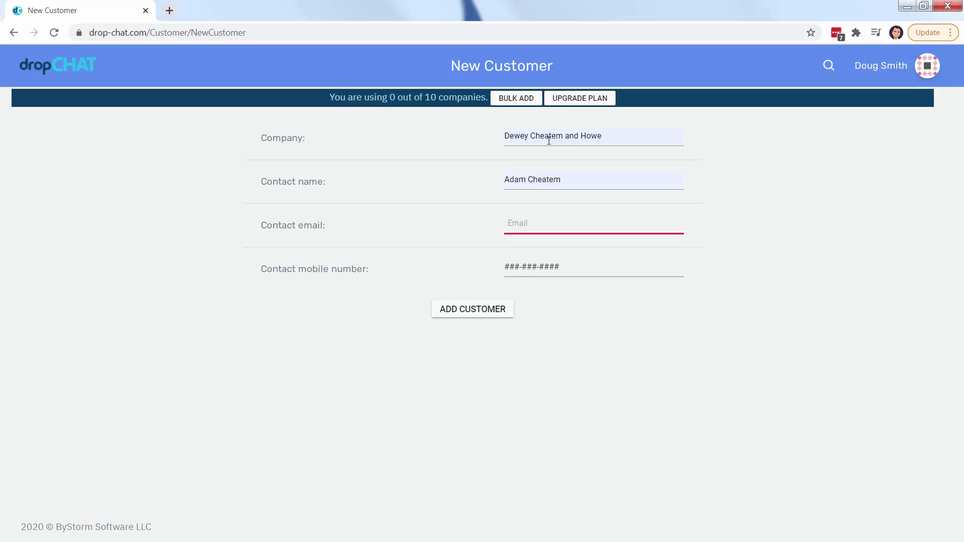
Enter the contact's e-mail and mobile number, correcting the mistyped digits
type("ad")
key("Down")
key("Tab")
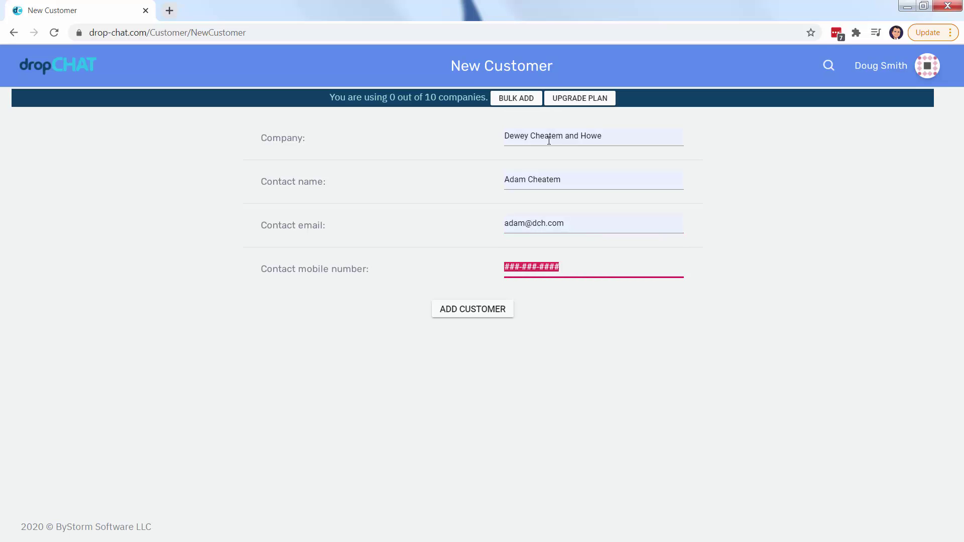
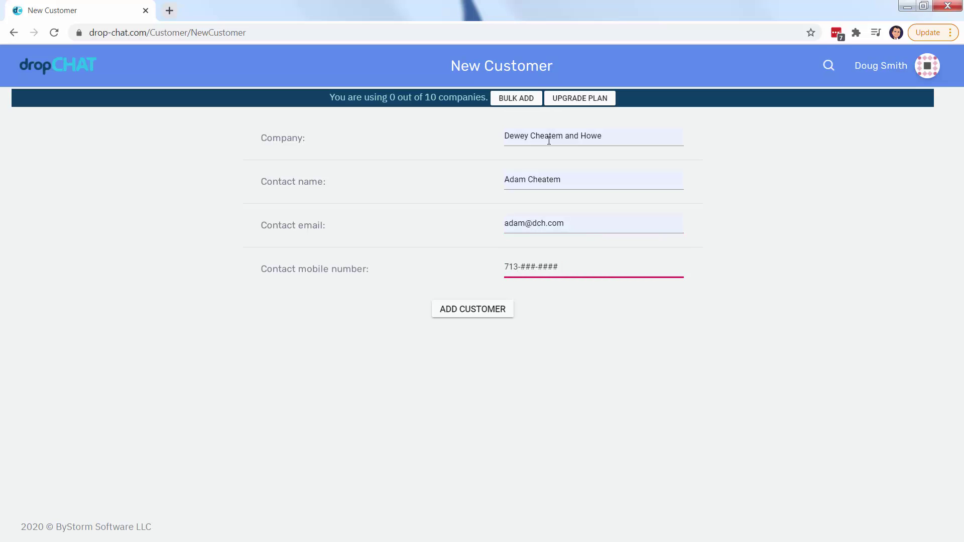
key("Delete")
key("Delete")
Save the Dewey Cheatem and Howe customer and open its customer workspace
left_click(465, 312)
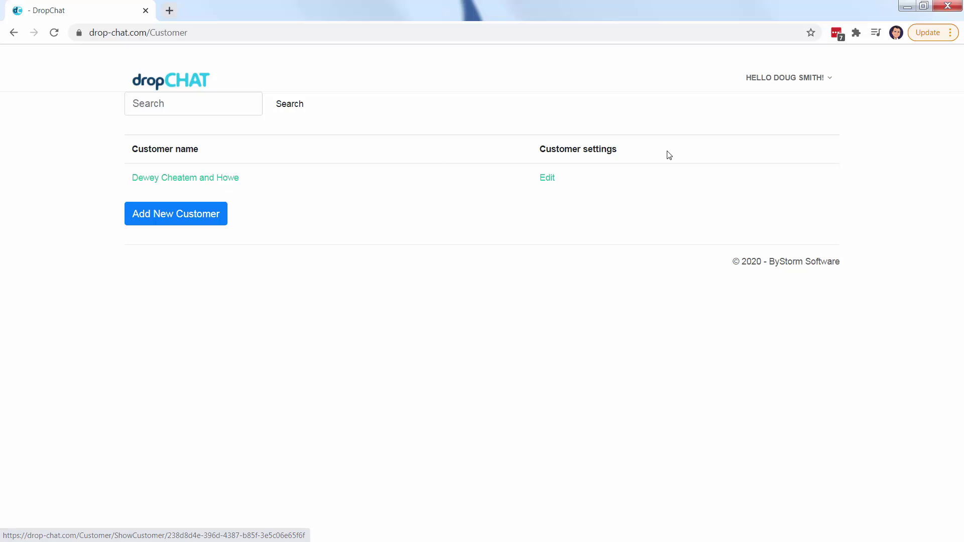
left_click(155, 181)
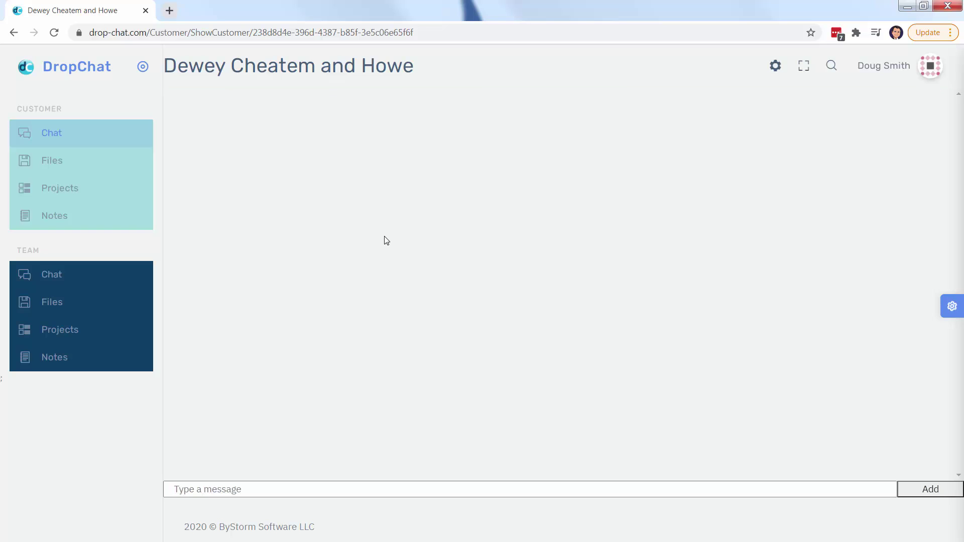
Send the contact a greeting asking 'Please send me you property tax bill.'
left_click(216, 488)
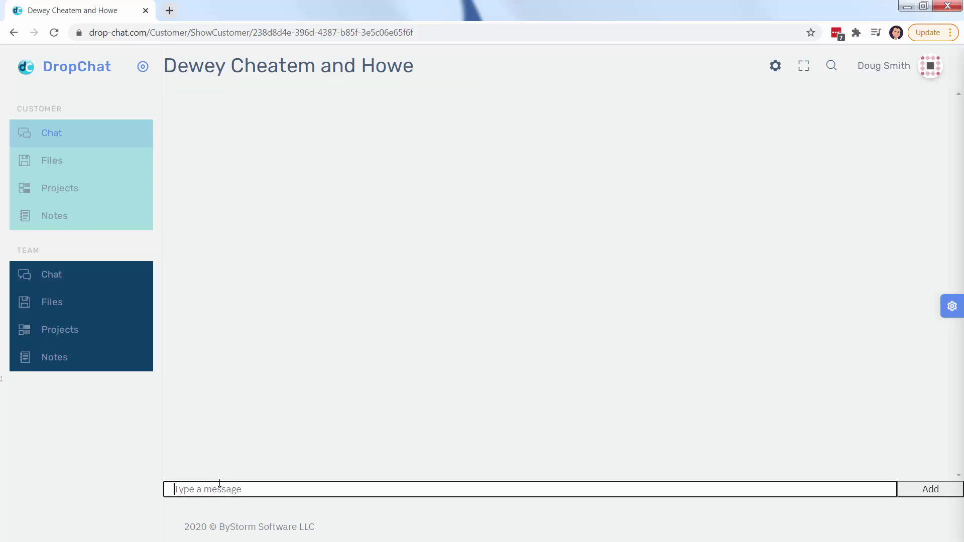
type("Hey Adma")
type("n,")
key("BackSpace")
key("BackSpace")
key("BackSpace")
key("BackSpace")
type("dam, Please send me you p")
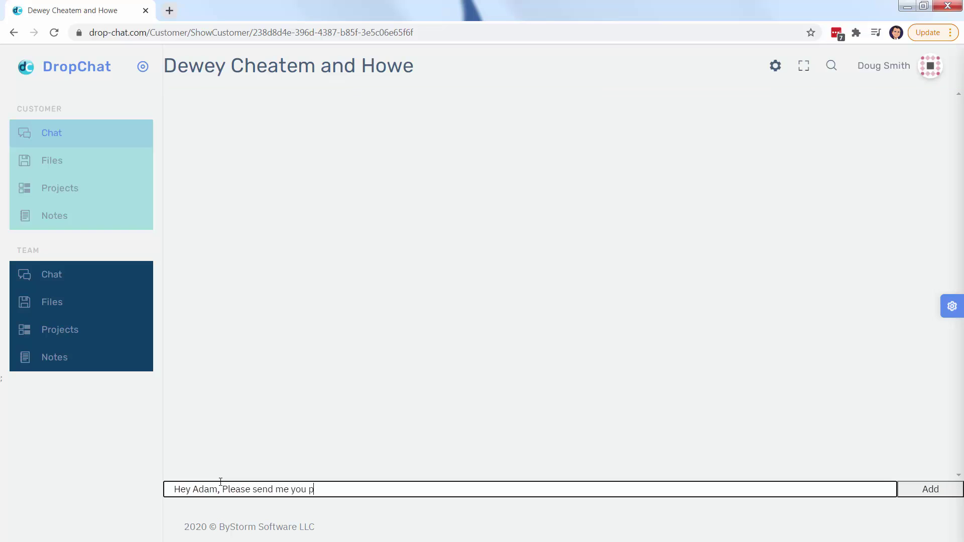
type("roperty tax")
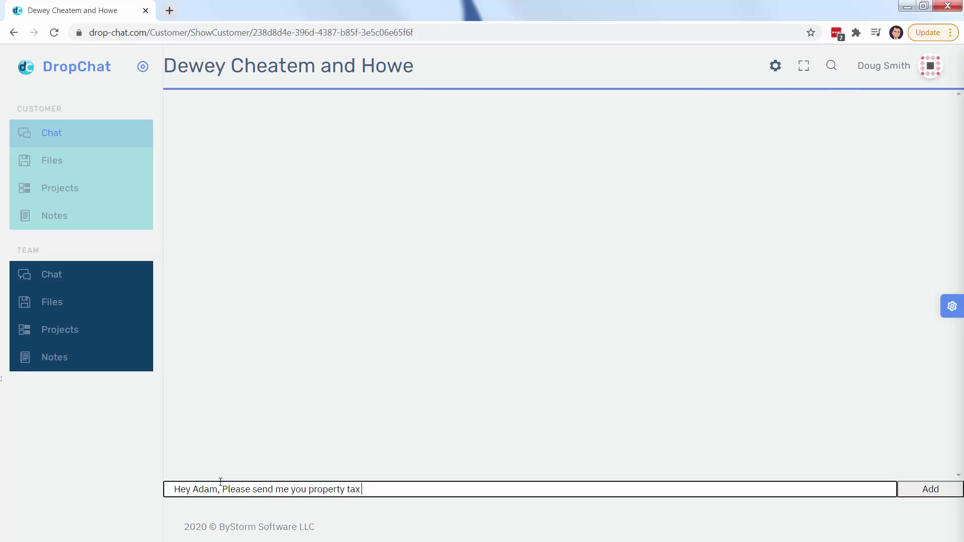
type(" bill.")
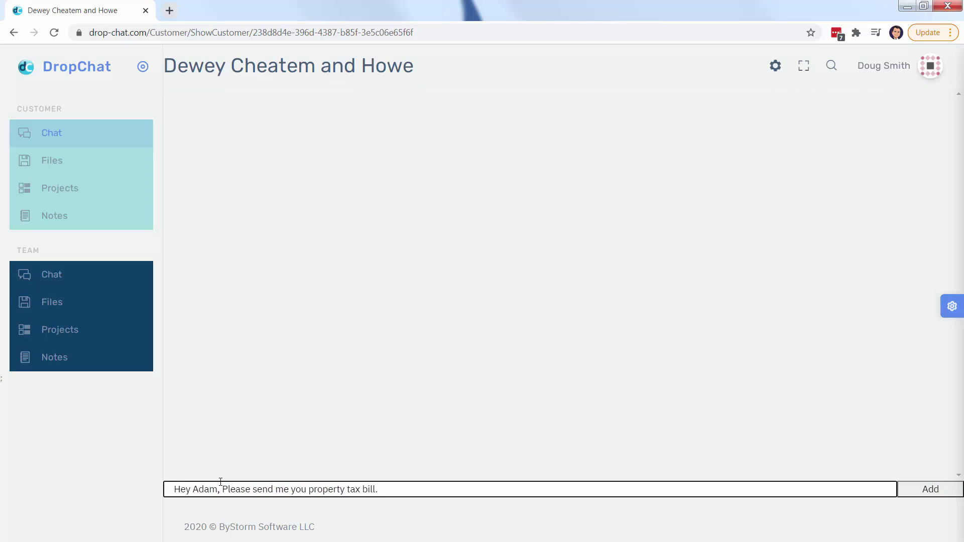
key("Return")
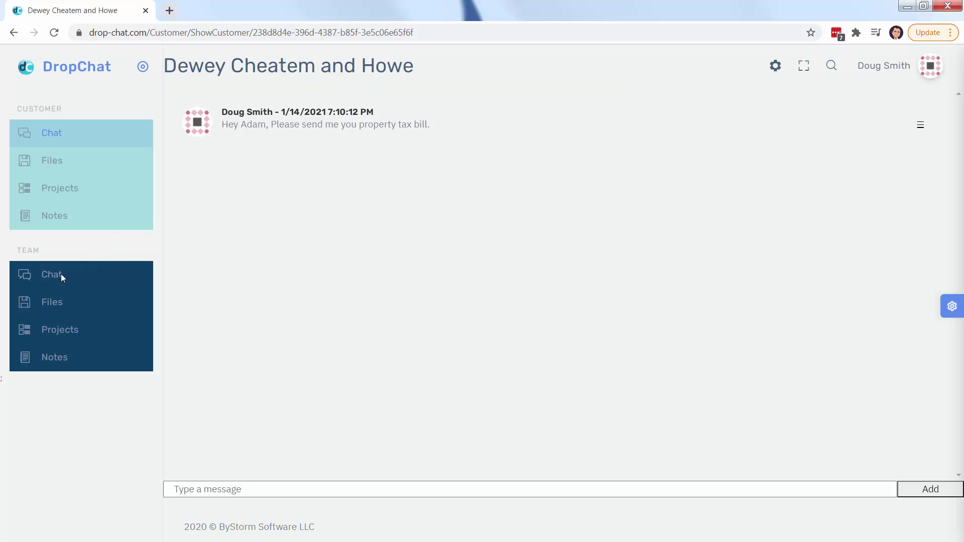
Post the saved question about whether DCH is trustworthy in the team chat
left_click(61, 273)
left_click(266, 490)
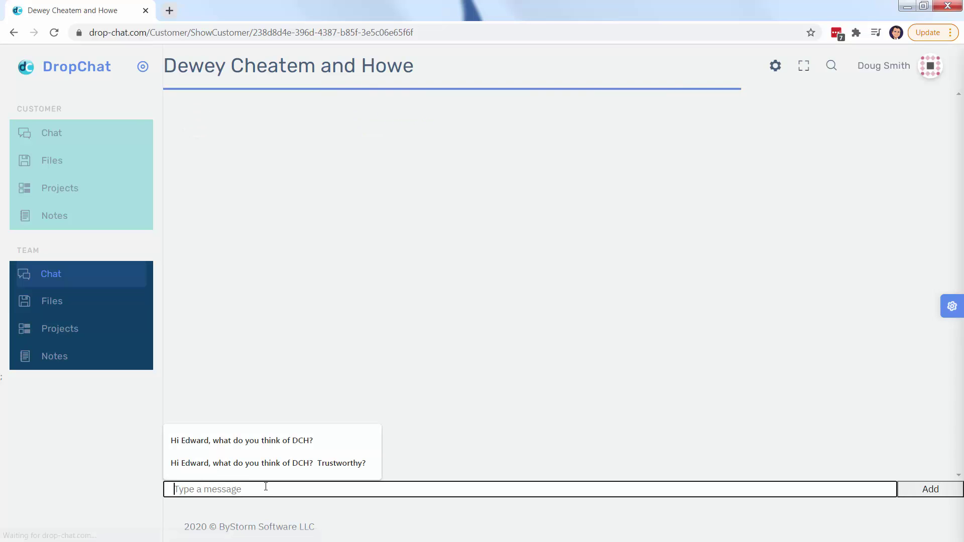
left_click(279, 464)
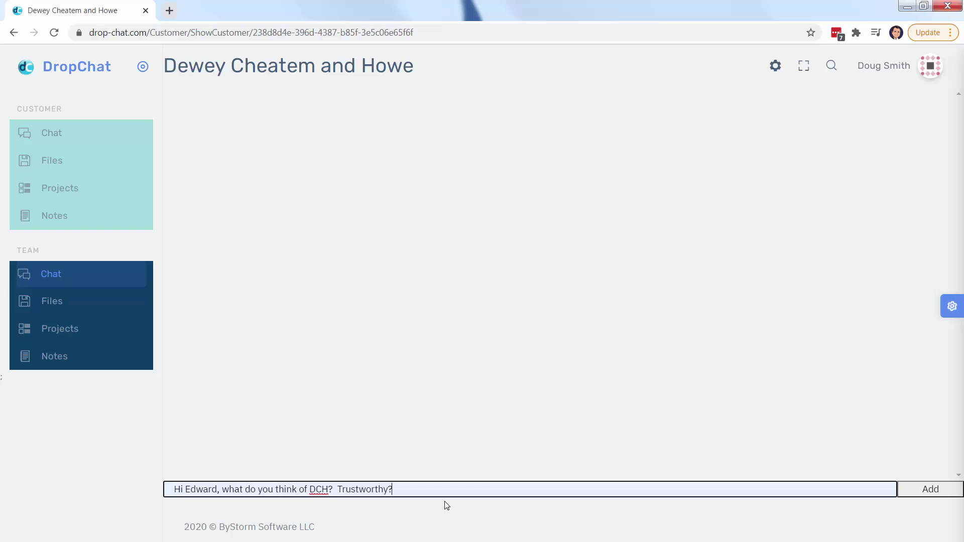
key("Return")
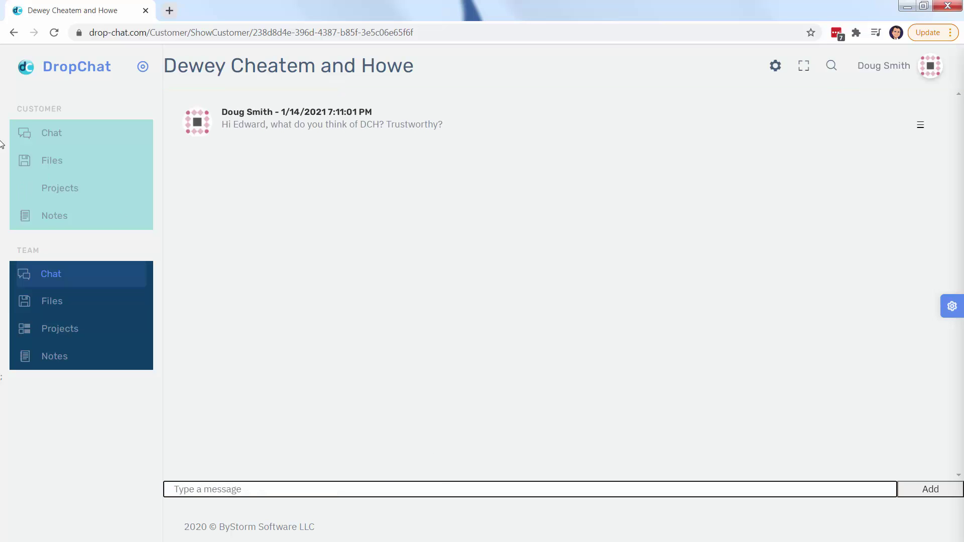
left_click(44, 134)
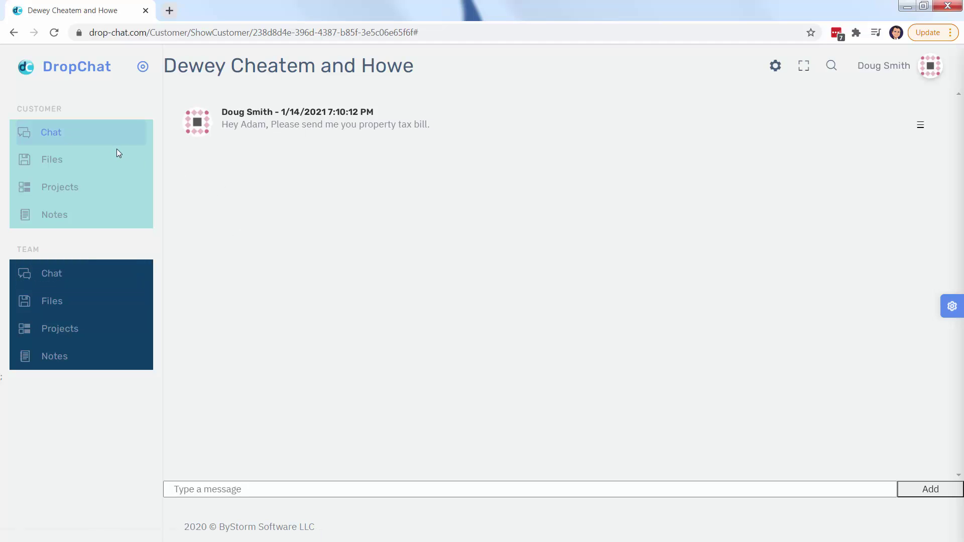
Upload NAESB Questions.docx from the Desktop to the customer's files
left_click(98, 158)
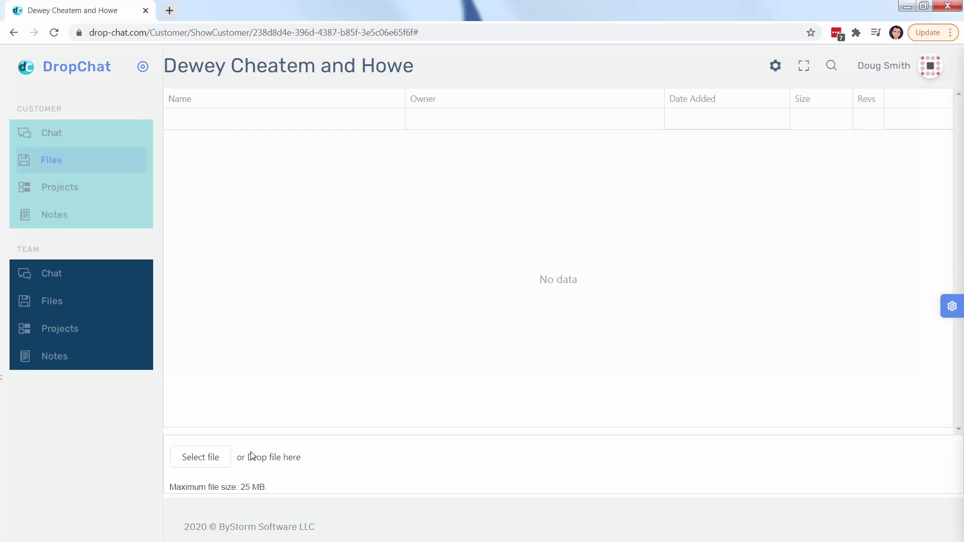
left_click(219, 457)
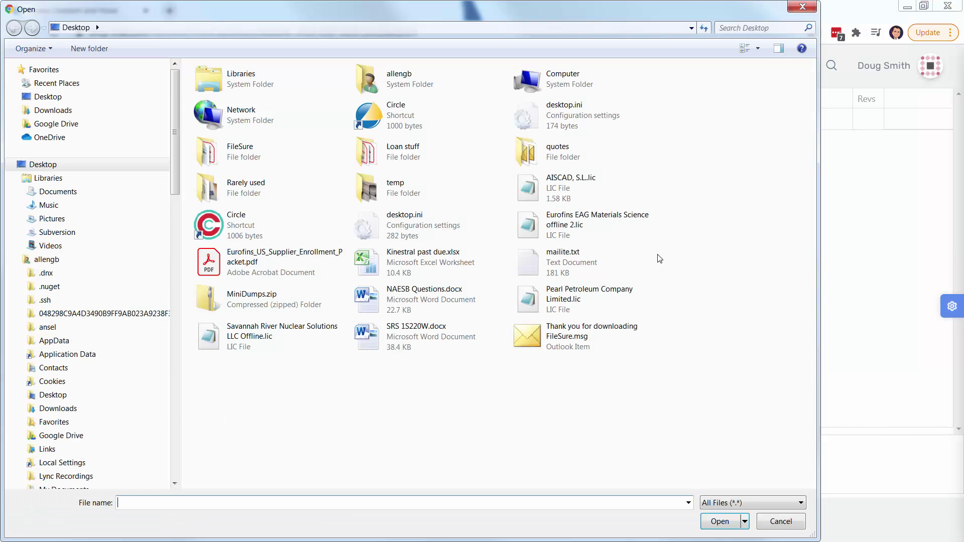
left_click(439, 294)
double_click(440, 294)
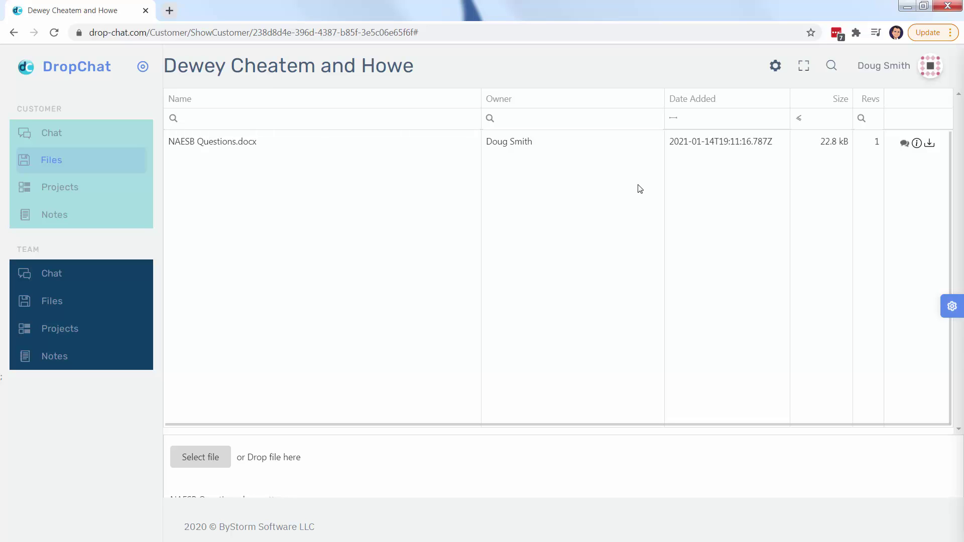
left_click(84, 143)
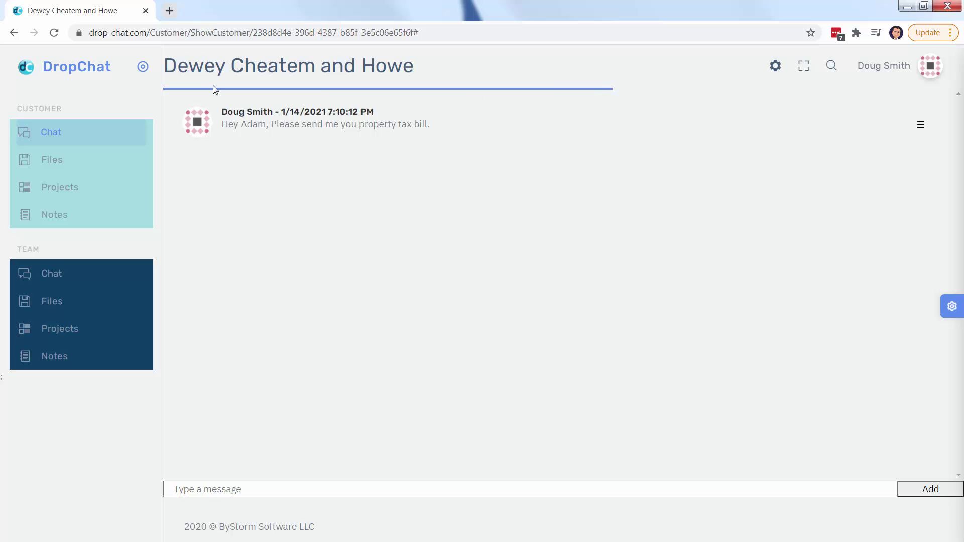
In company details, search area code 281 and assign an available number as central phone
left_click(868, 68)
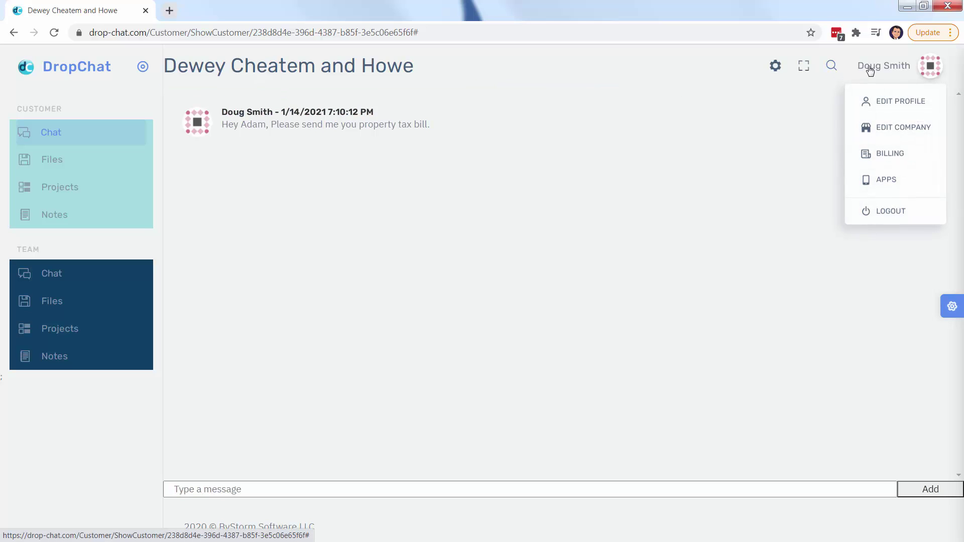
left_click(888, 128)
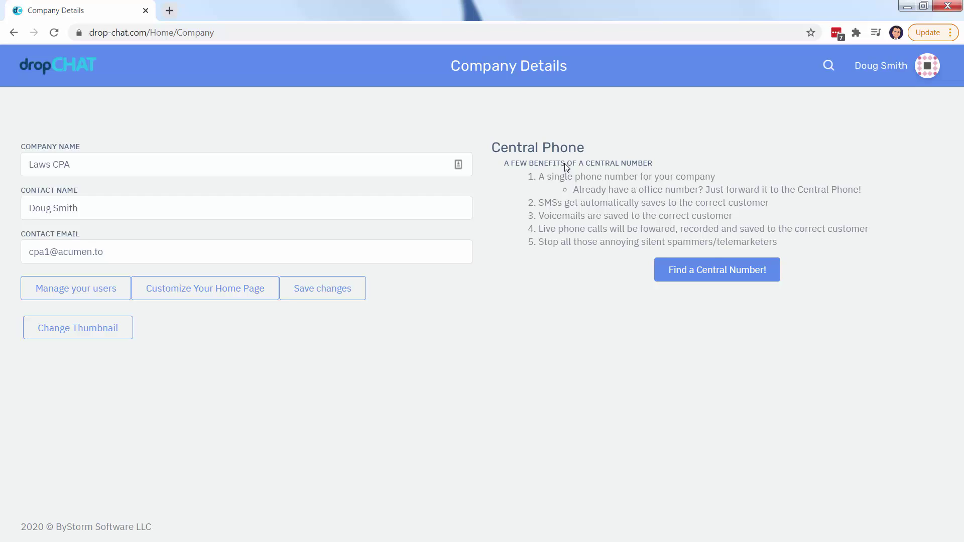
left_click(705, 276)
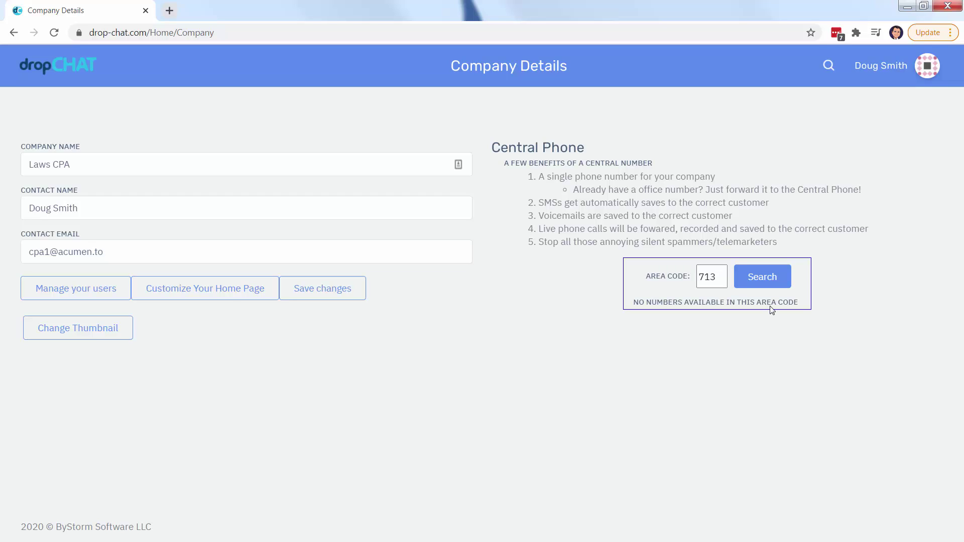
double_click(714, 275)
type("281")
left_click(751, 280)
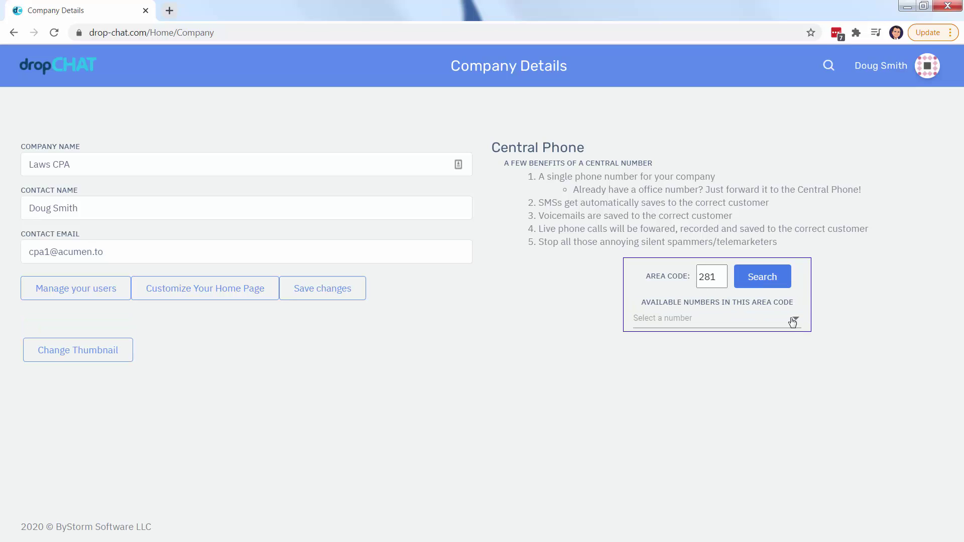
left_click(793, 322)
left_click(691, 364)
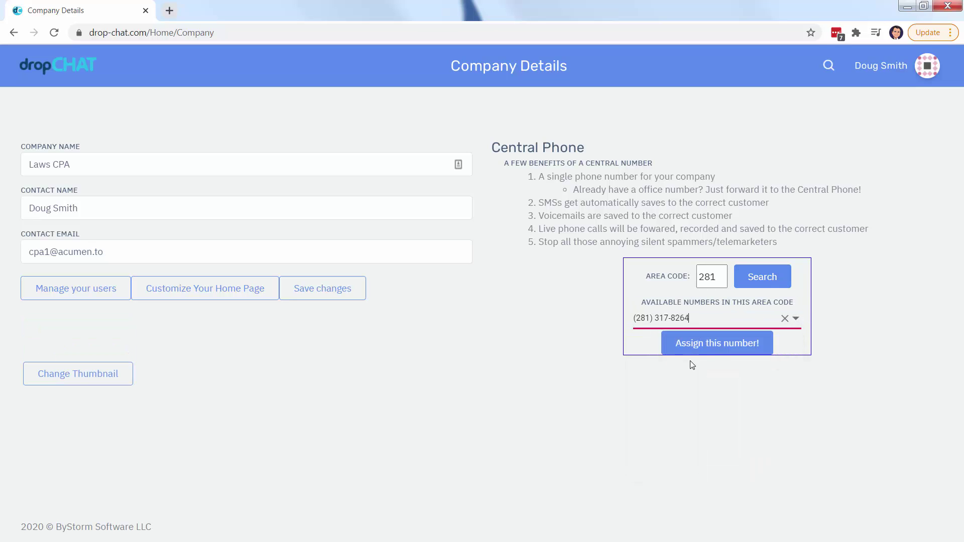
left_click(706, 348)
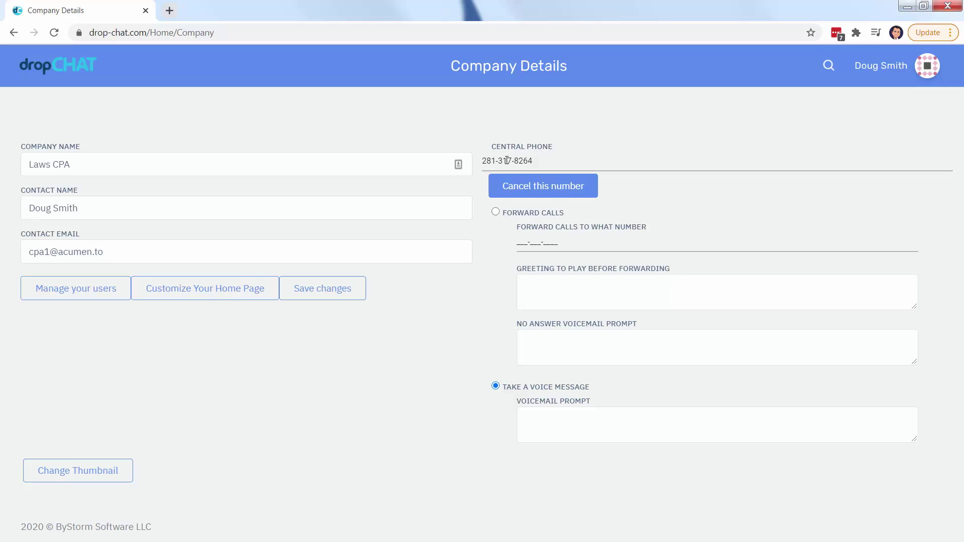
Forward calls to the forwarding number with a 'Hang on, let me try…' greeting
left_click(540, 214)
left_click(582, 246)
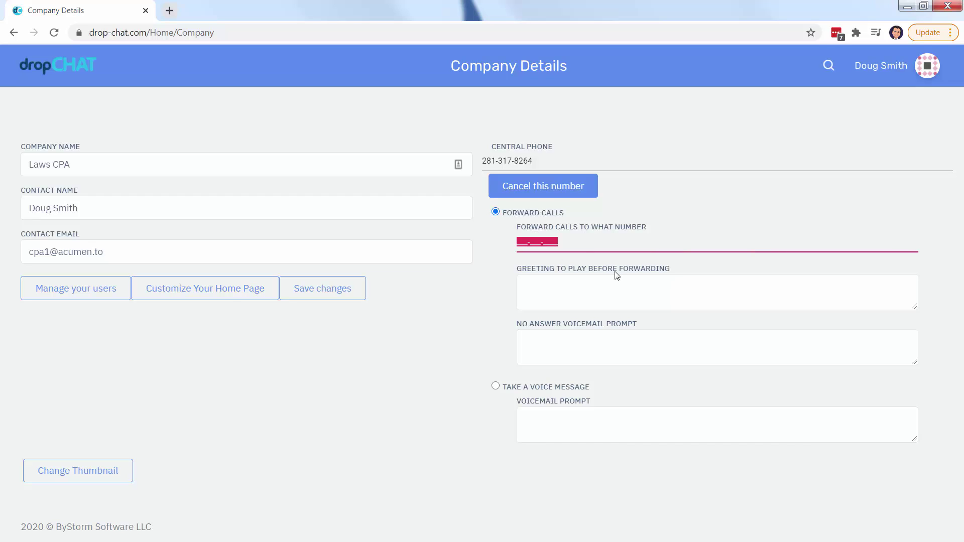
left_click(617, 276)
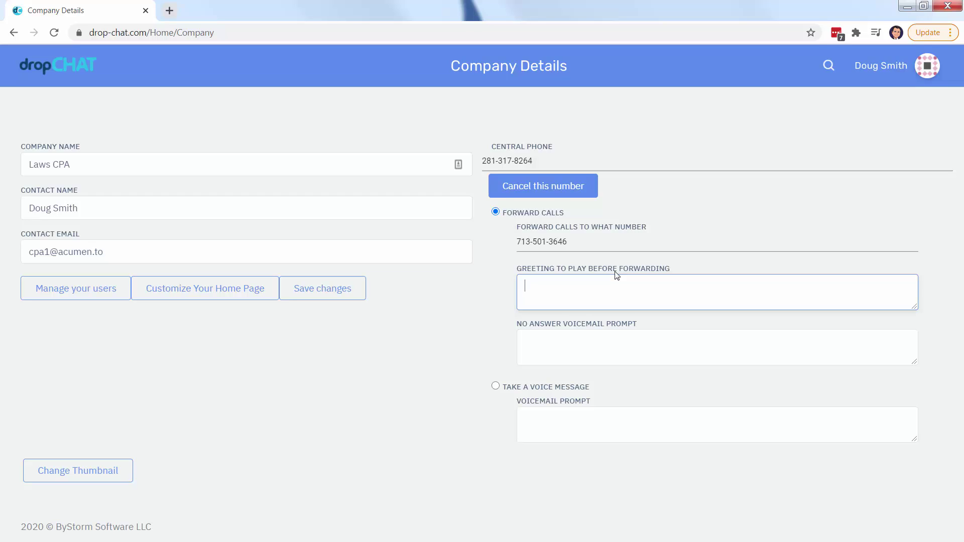
type("Hang on, let me try Gene.")
Set the no-answer prompt 'Please leave a voicemail.' and switch to taking voice messages
left_click(583, 335)
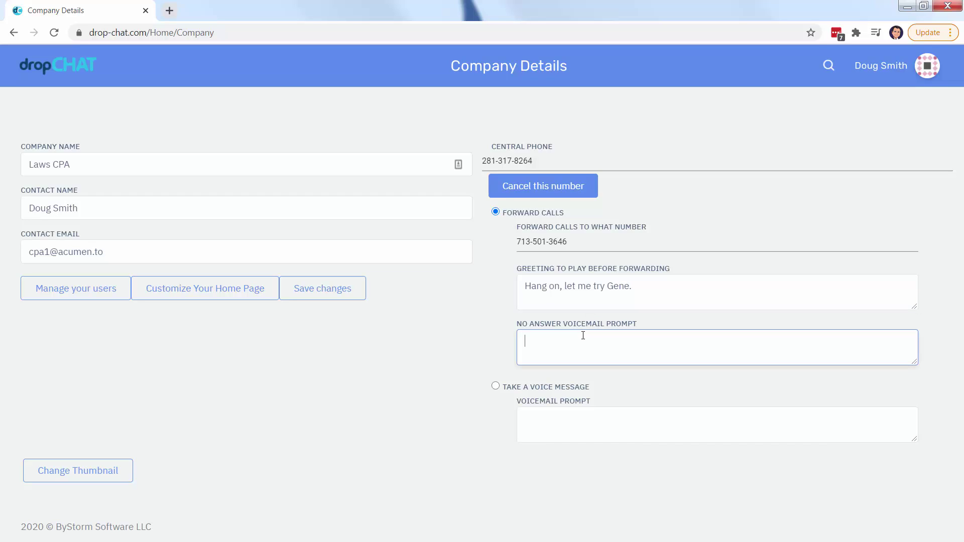
type("Please leave a voicemail.")
key("ctrl+a")
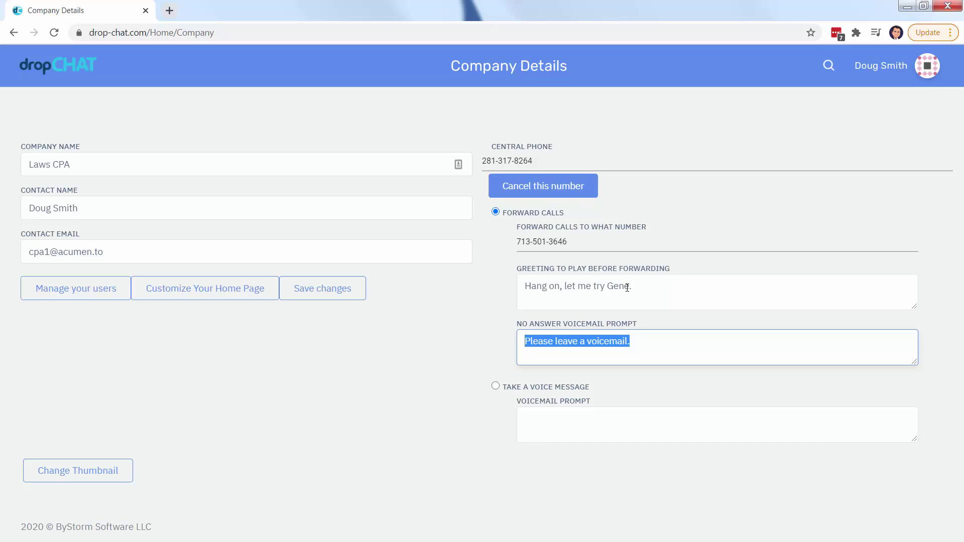
left_click_drag(636, 345, 582, 342)
triple_click(582, 342)
key("ctrl+c")
left_click(533, 388)
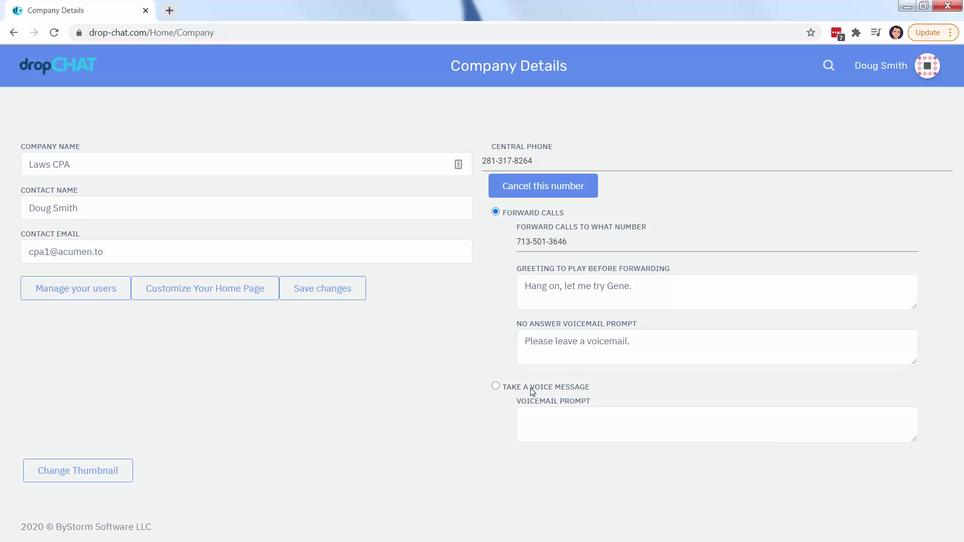
left_click(542, 423)
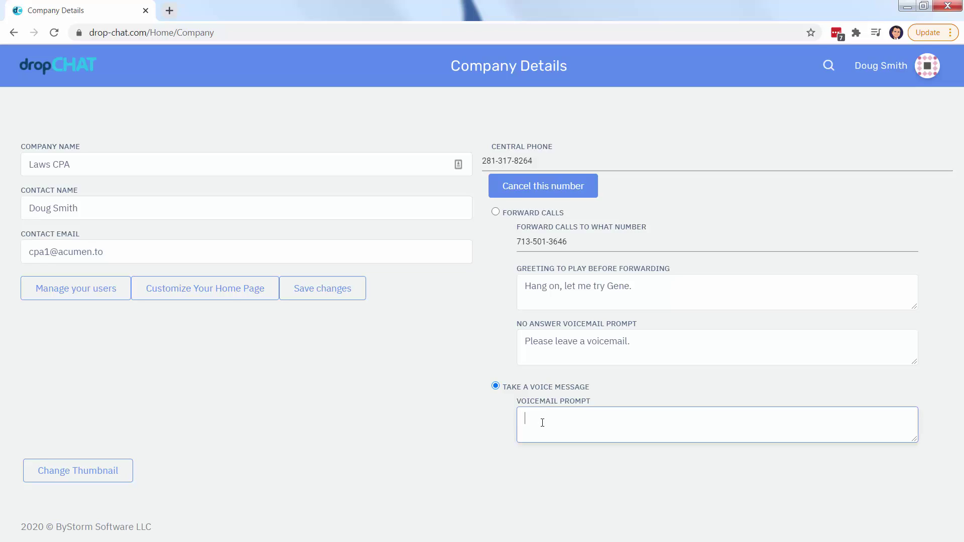
Paste 'Please leave a voicemail.' as the voicemail prompt, then return to the Laws CPA dashboard
key("ctrl+v")
left_click(82, 68)
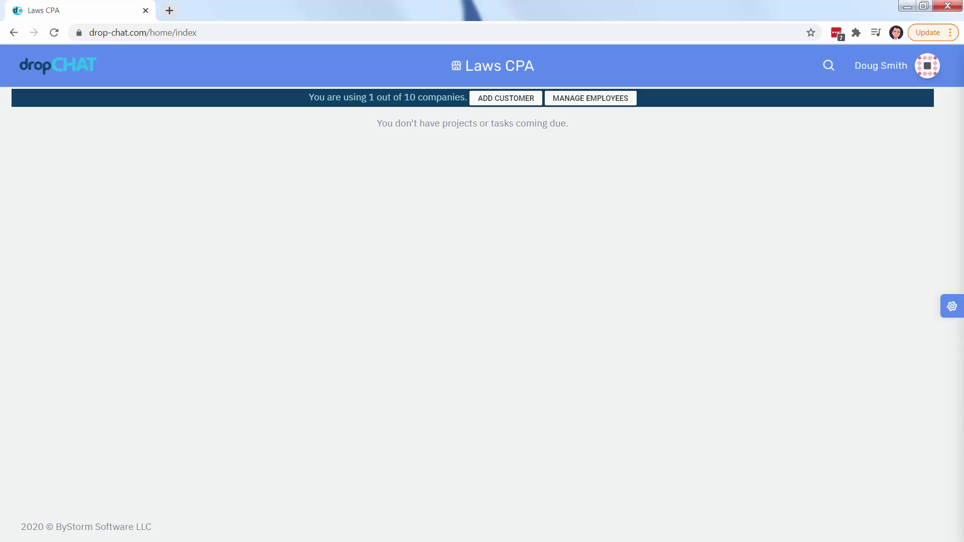
left_click(953, 307)
left_click(809, 126)
Open the Laws CPA internal workspace and post 'Only between us.' in its company chat
left_click(477, 71)
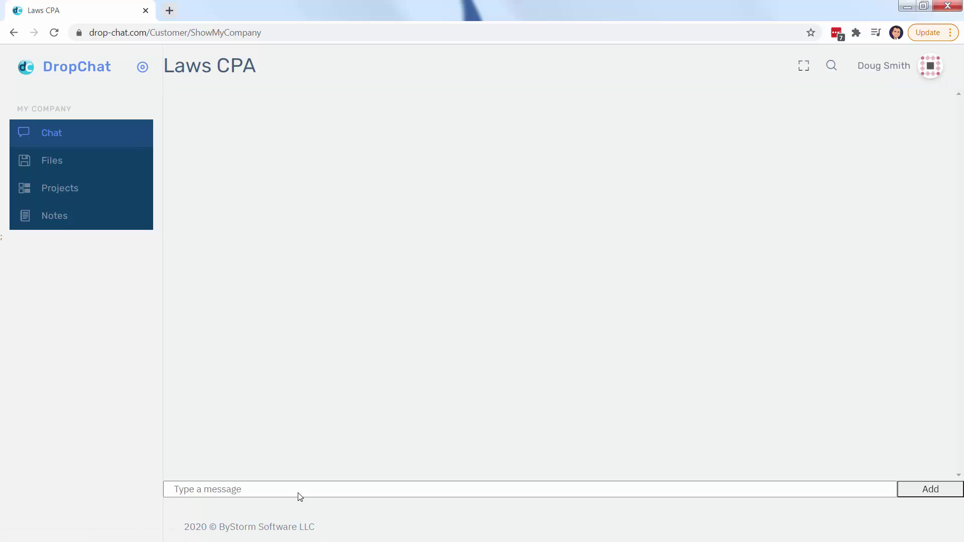
left_click(299, 489)
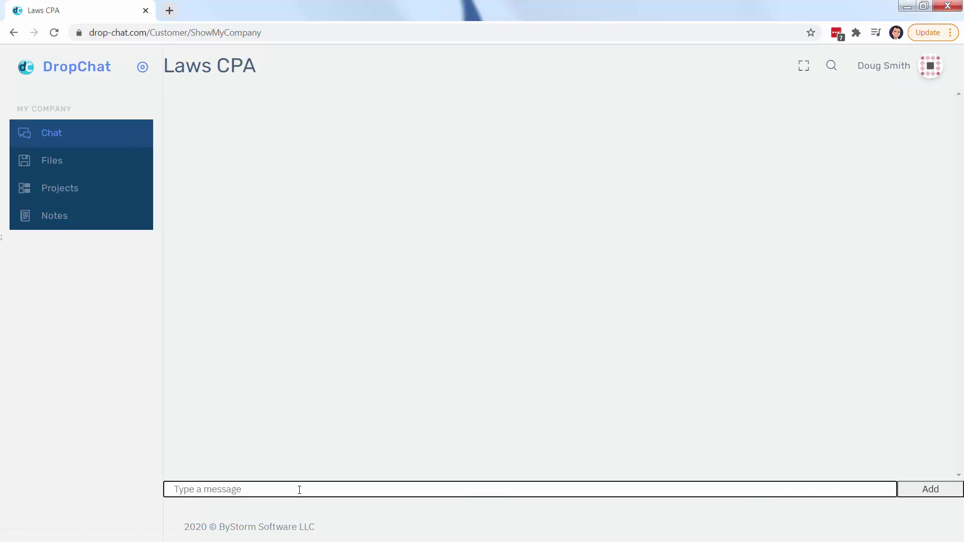
type("Only with")
key("BackSpace")
type("Only with")
key("BackSpace")
key("BackSpace")
key("BackSpace")
key("BackSpace")
type("between us.")
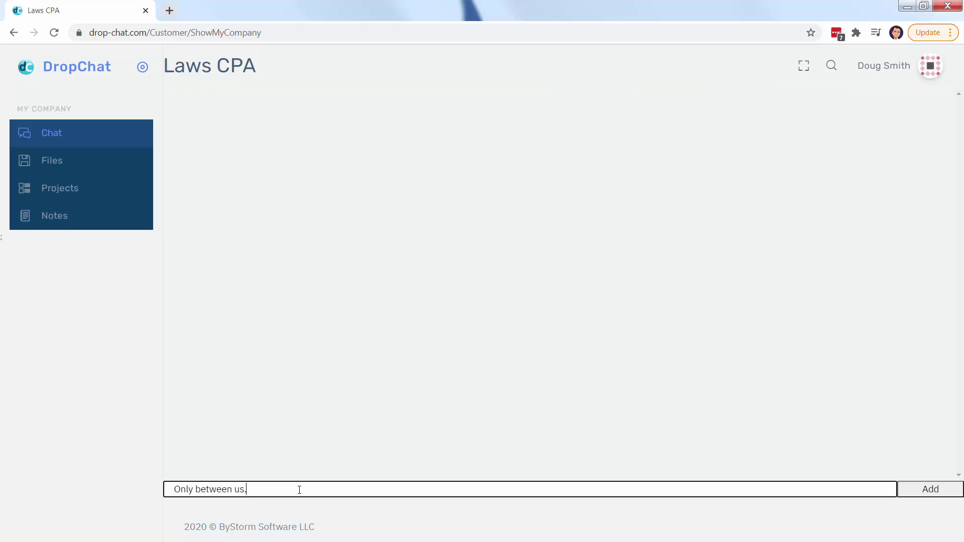
key("Return")
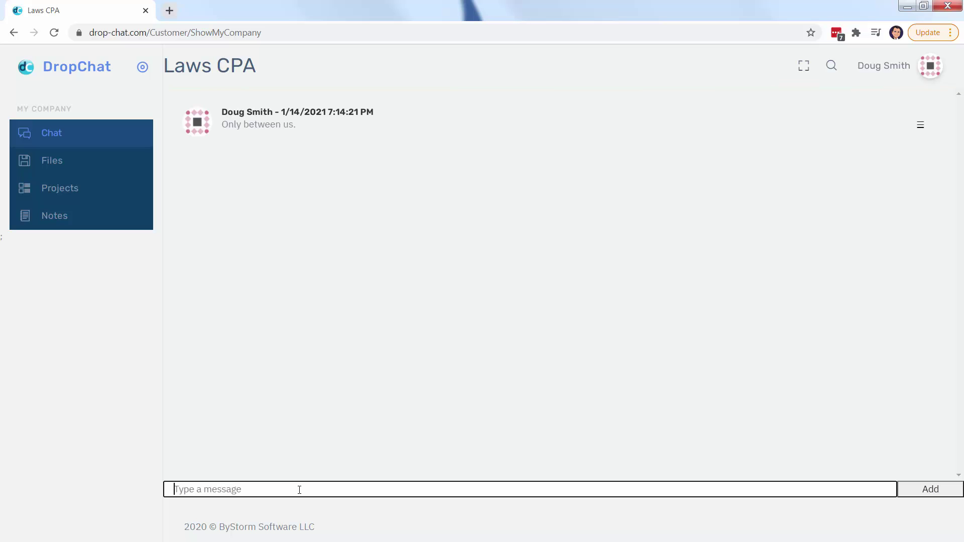